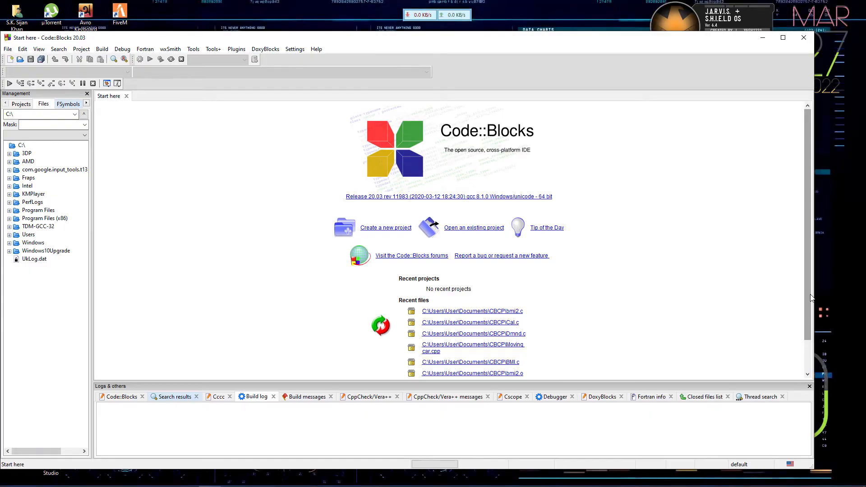
Step: Switch to Google Chrome and search Google for "tdm gcc compiler"
click(762, 37)
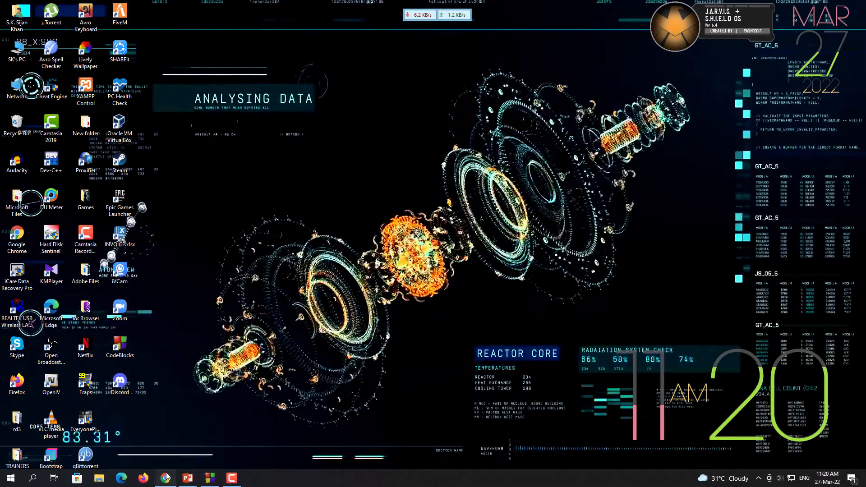
click(165, 478)
click(139, 23)
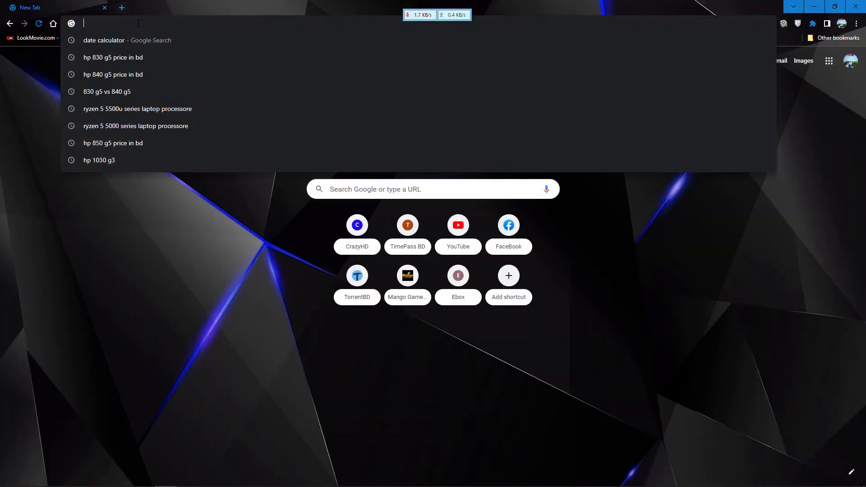
text(tdm gcc)
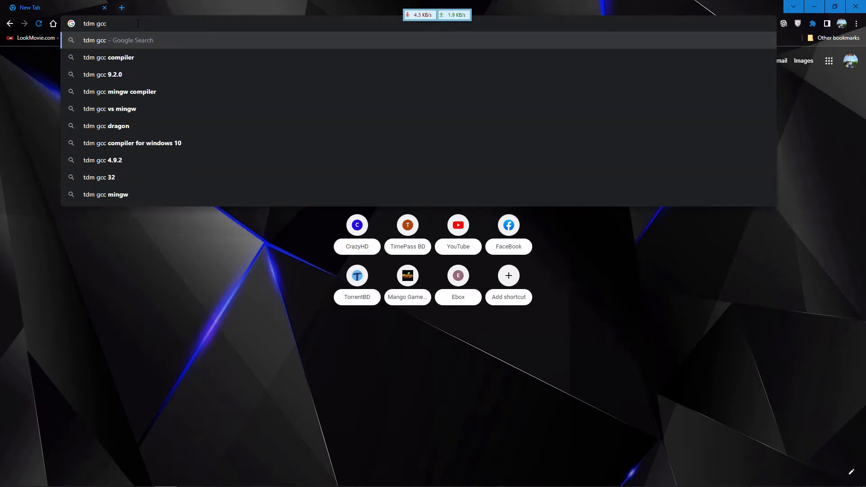
text( compiler)
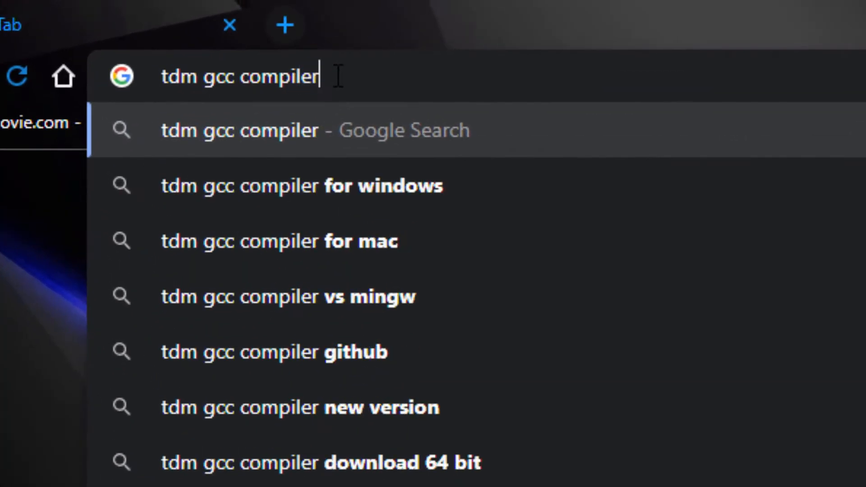
key(Return)
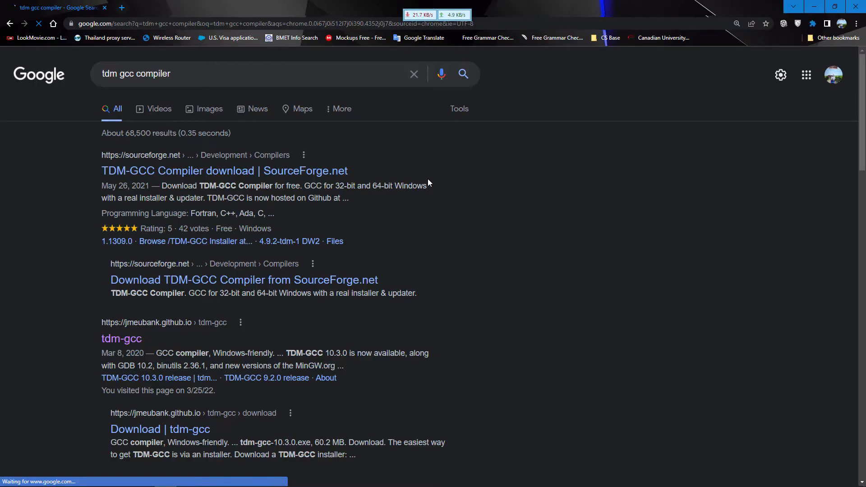
Step: Open the TDM-GCC 10.3.0 release page on the tdm-gcc site and look over its installer downloads
scroll(399, 184, down, 2)
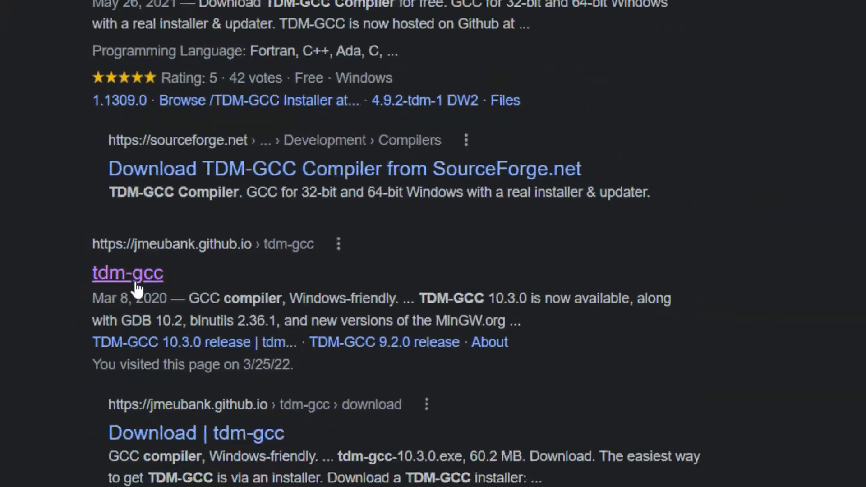
click(135, 283)
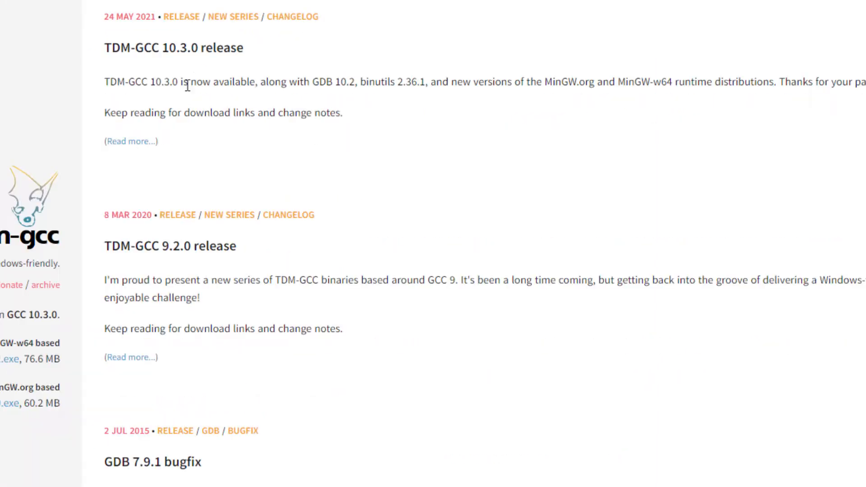
click(133, 141)
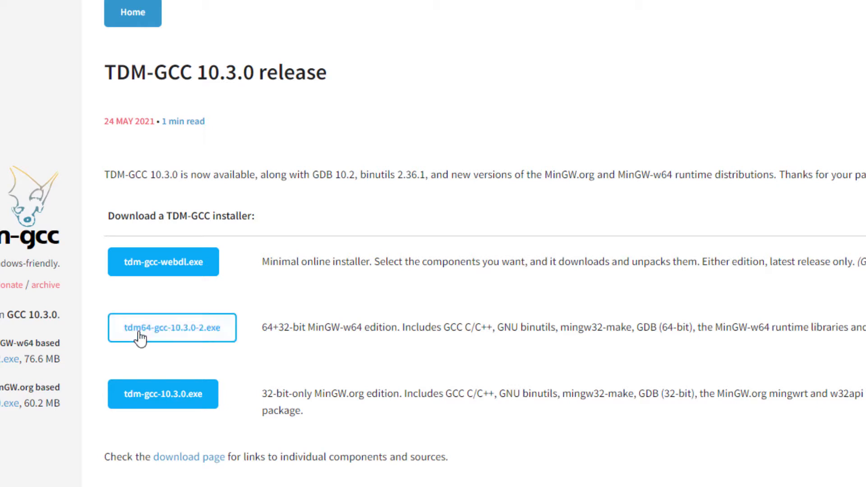
scroll(140, 337, down, 3)
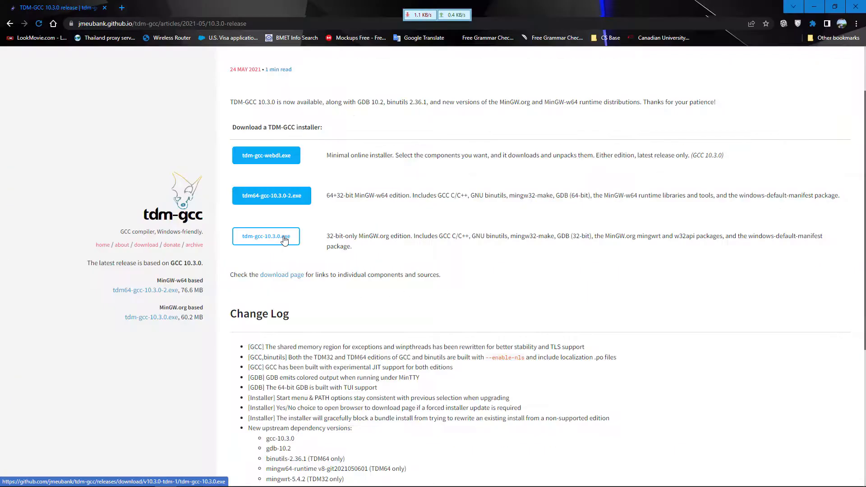
click(193, 271)
click(813, 6)
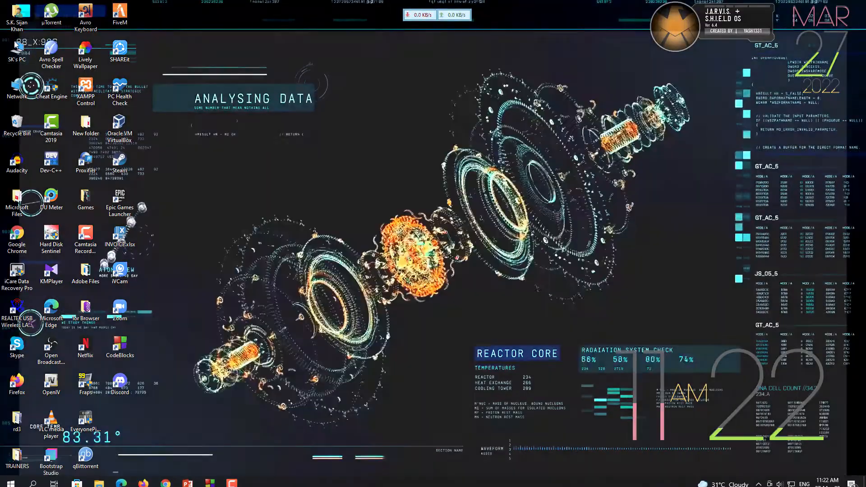
Step: Switch to File Explorer and run the tdm-gcc-10.3.0.exe installer from the EDU folder
double_click(15, 44)
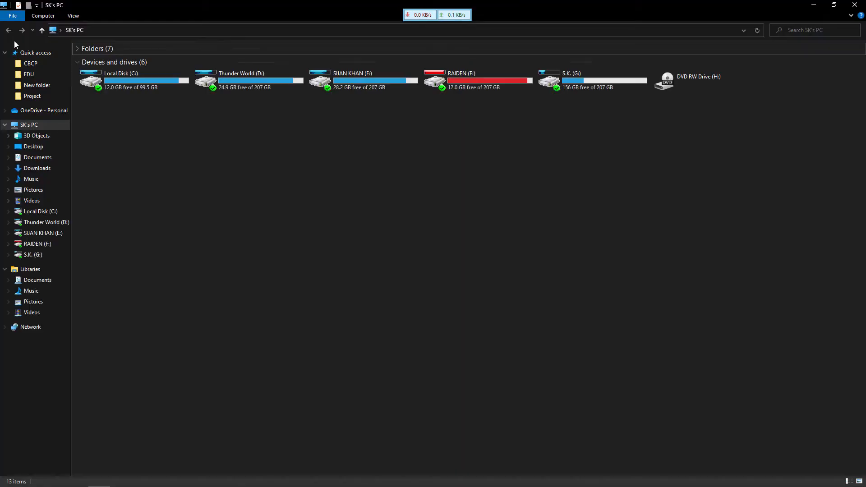
click(34, 76)
click(354, 167)
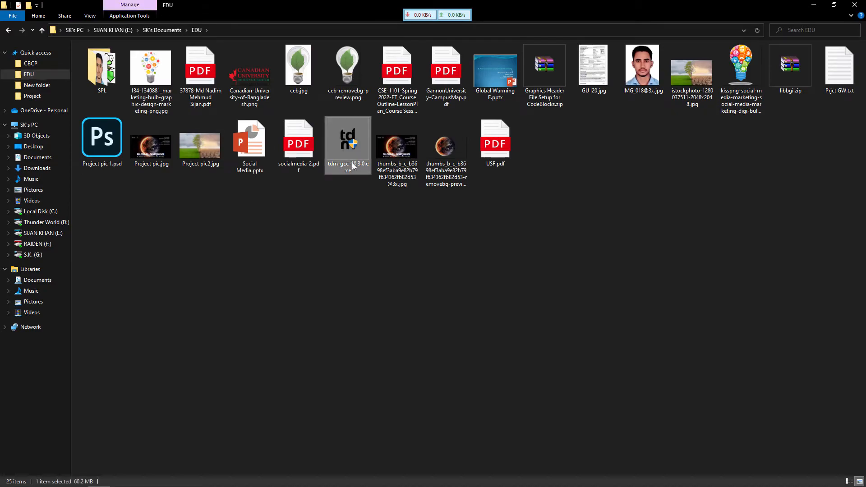
double_click(353, 166)
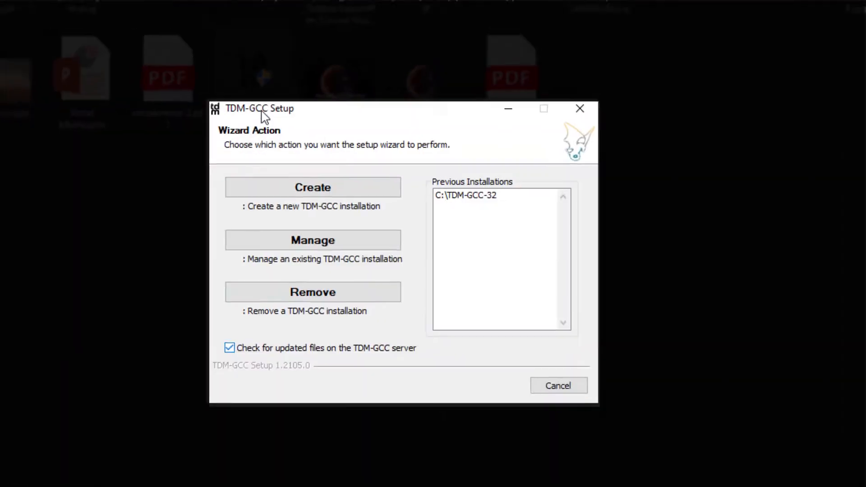
Step: Create a new TDM-GCC installation of the MinGW/TDM (32-bit) edition with C:\TDM-GCC-32 as its installation directory
click(296, 184)
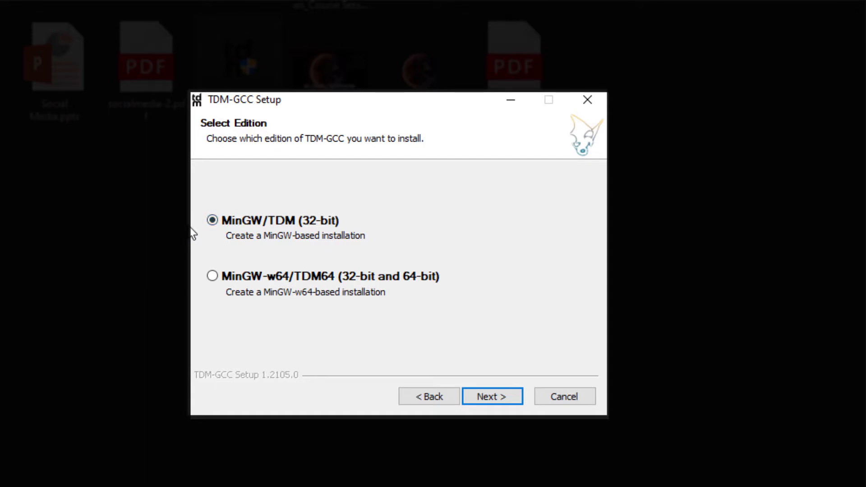
click(494, 402)
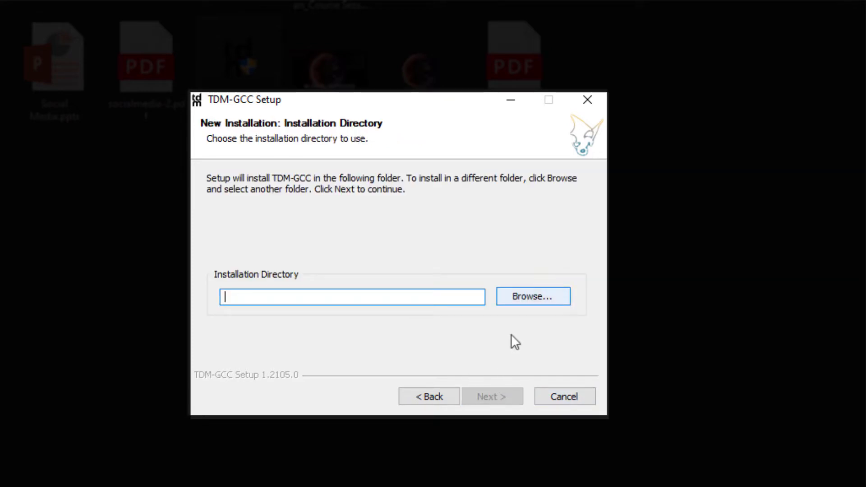
click(522, 296)
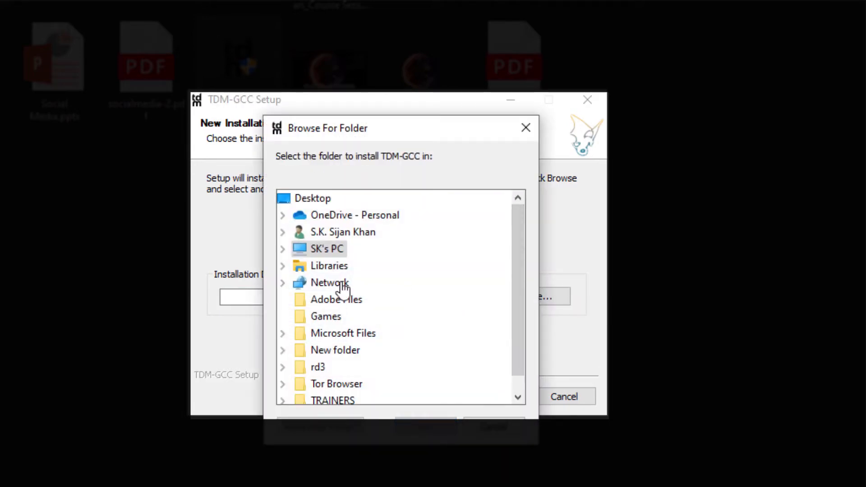
scroll(339, 282, down, 1)
scroll(341, 284, up, 1)
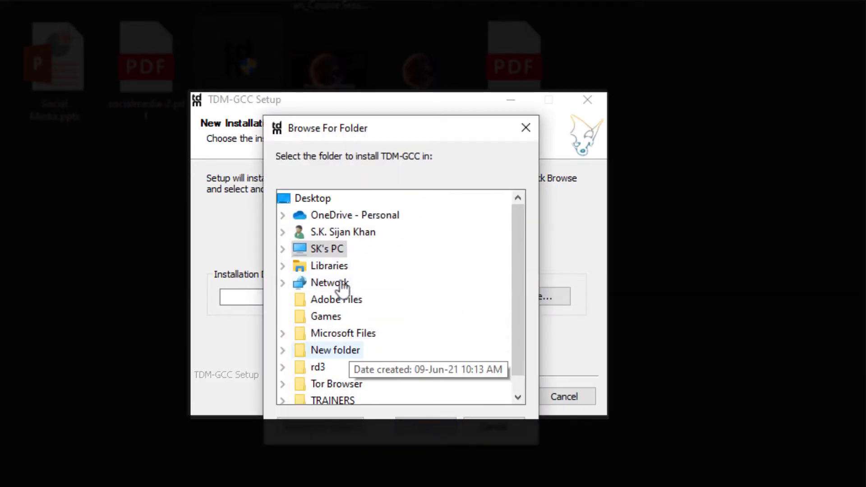
click(329, 250)
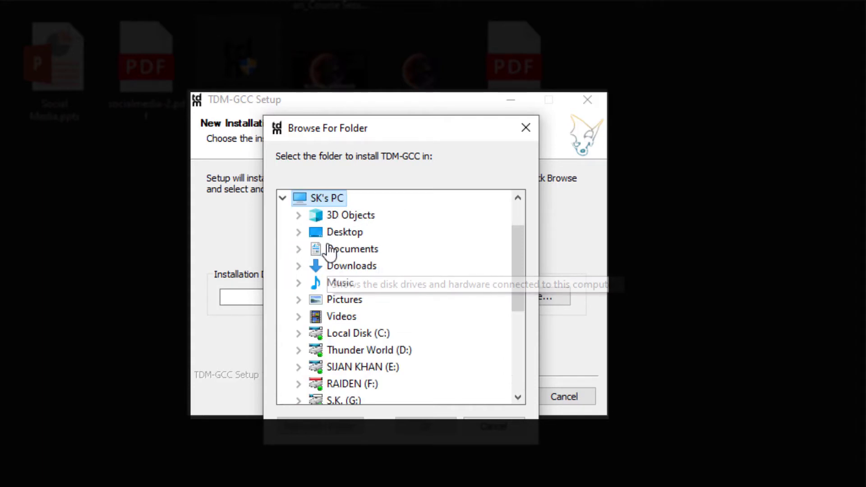
click(349, 332)
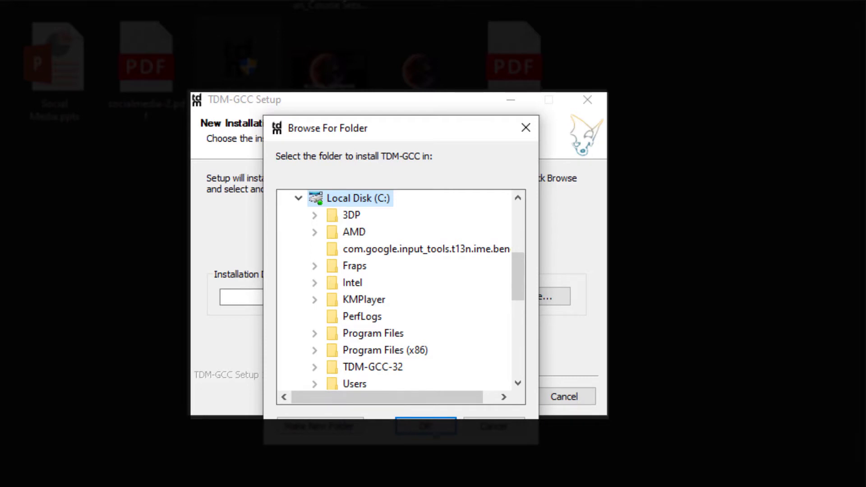
click(437, 432)
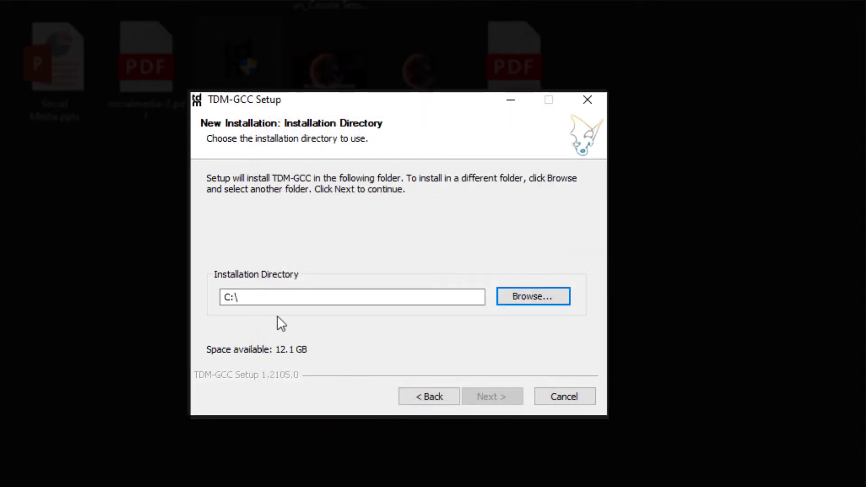
click(252, 297)
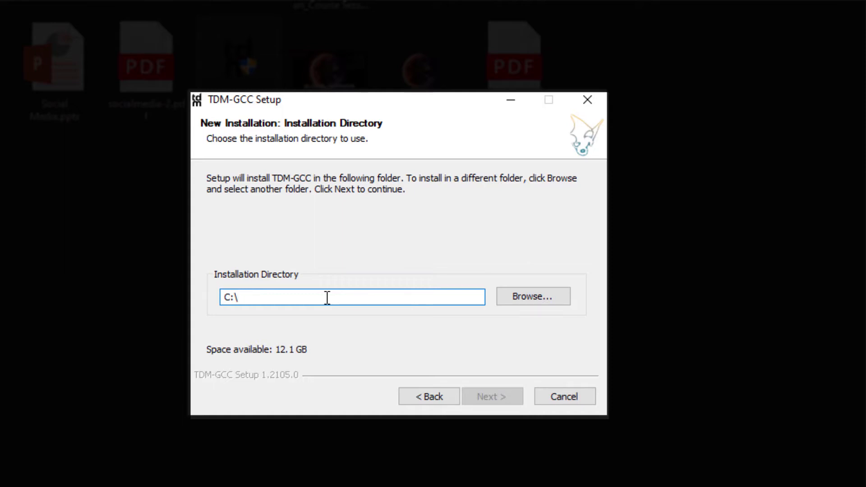
text(TD)
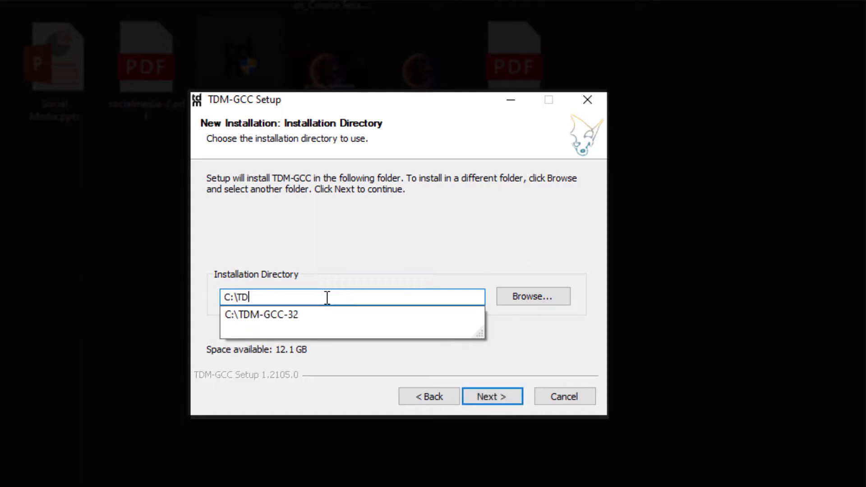
click(291, 314)
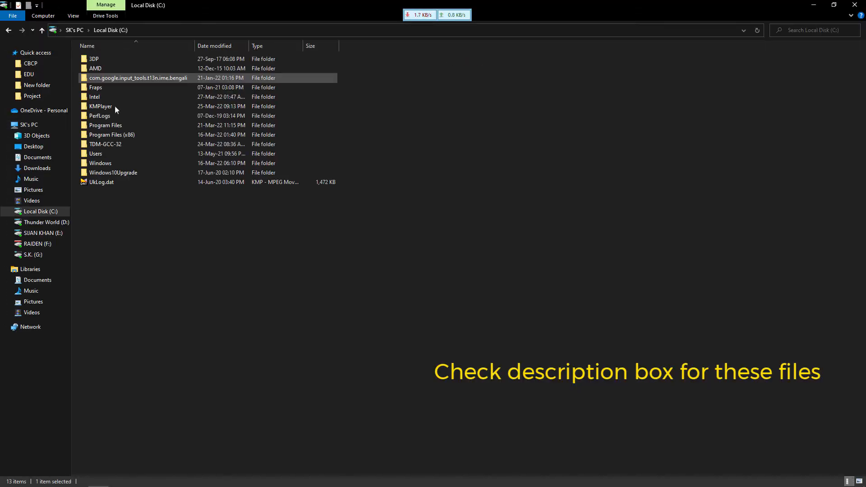
Step: Open C:\TDM-GCC-32\include and select graphics.h and winbgim.h in the Graphics Header File Setup for CodeBlocks.zip archive
double_click(98, 145)
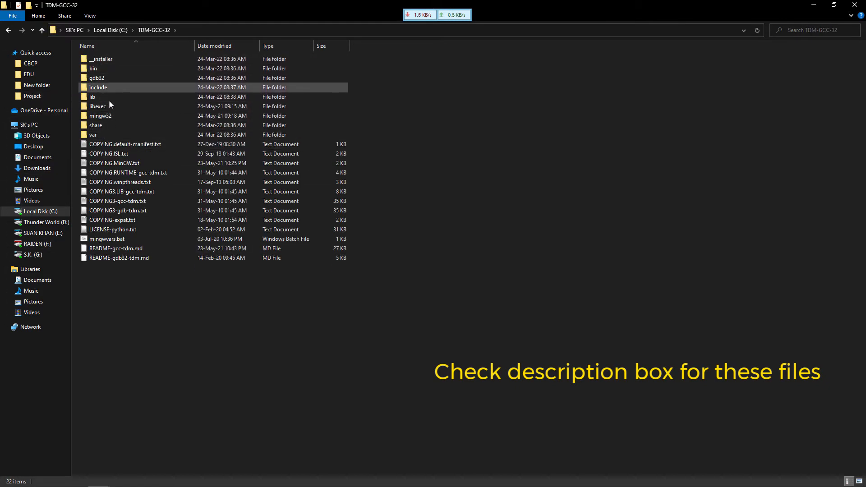
double_click(101, 87)
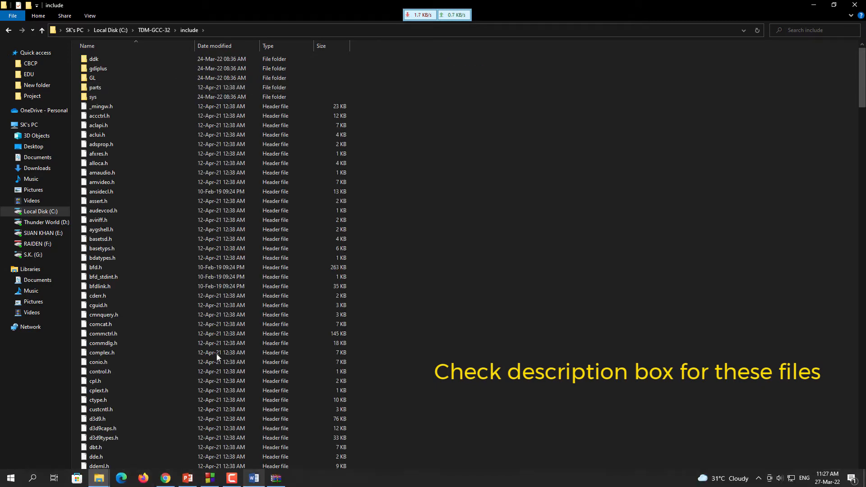
click(272, 481)
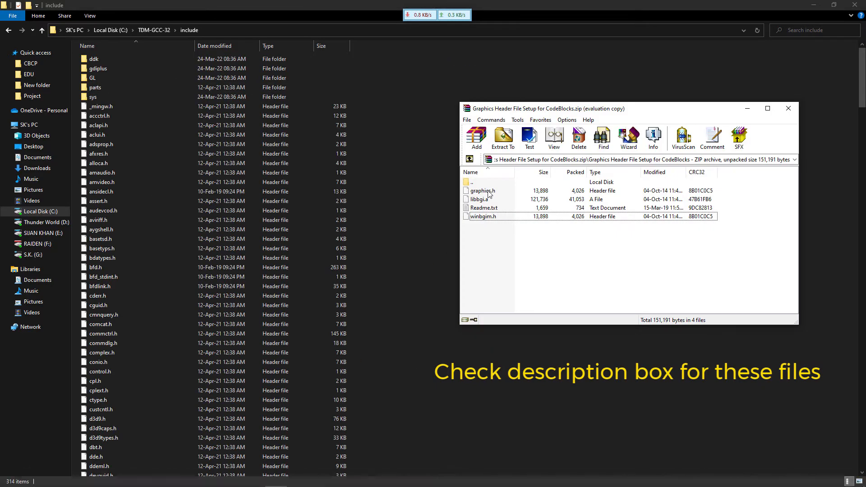
click(485, 190)
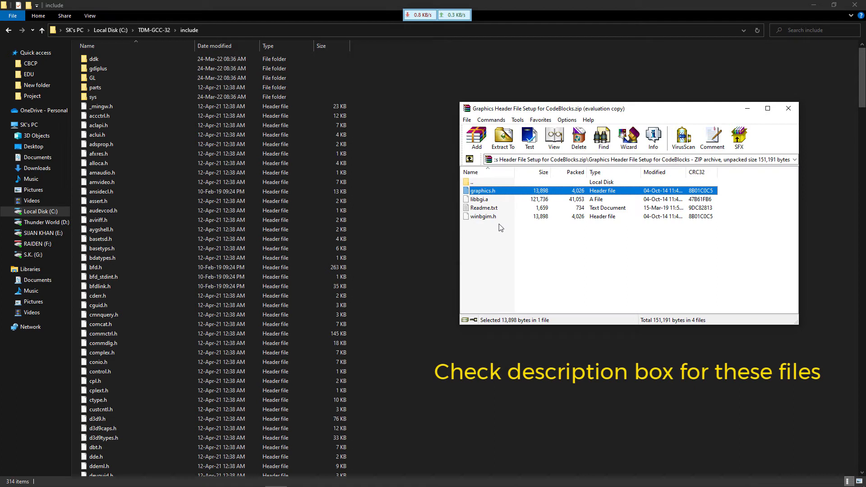
ctrl+click(490, 217)
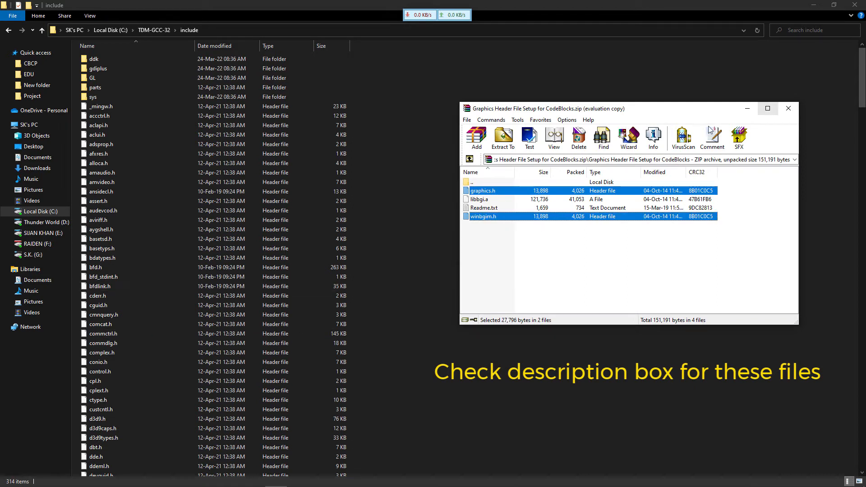
click(746, 108)
Step: Copy libbgi.a from the Graphics Header File Setup for CodeBlocks.zip archive into C:\TDM-GCC-32\lib
key(alt+Up)
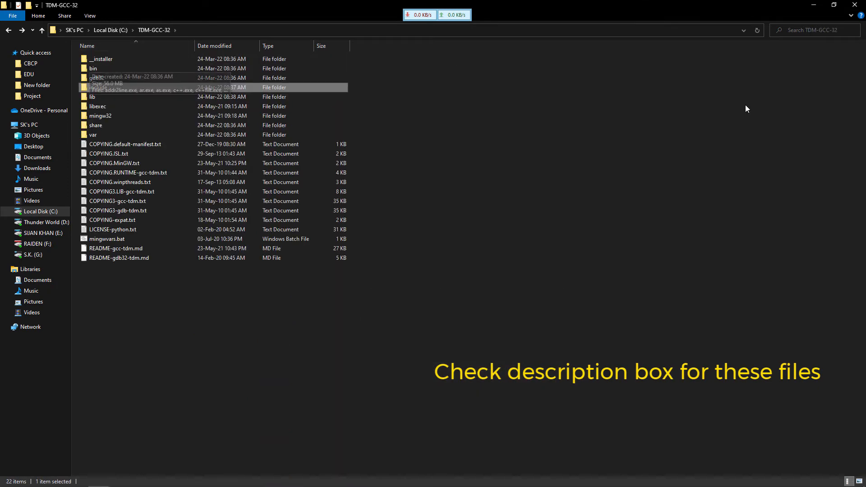
double_click(93, 98)
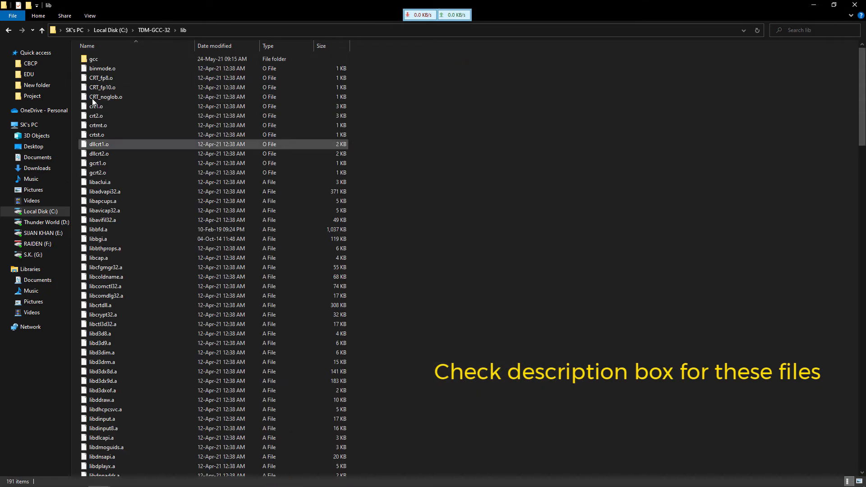
click(276, 478)
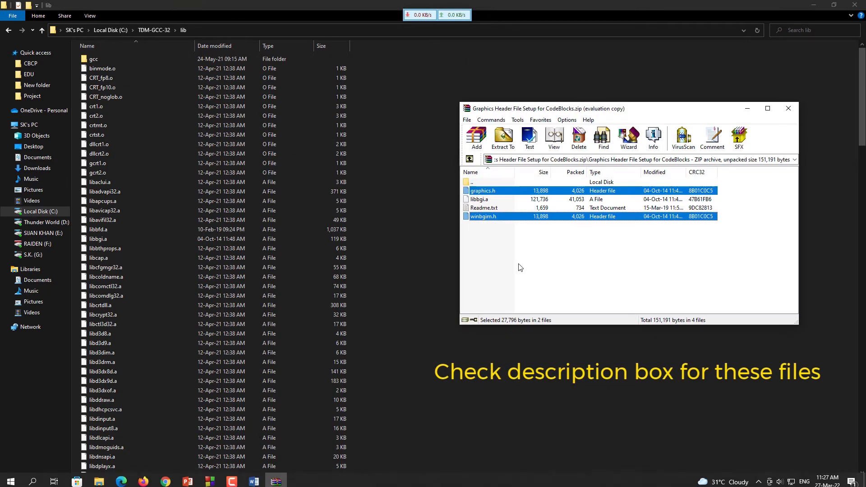
click(488, 200)
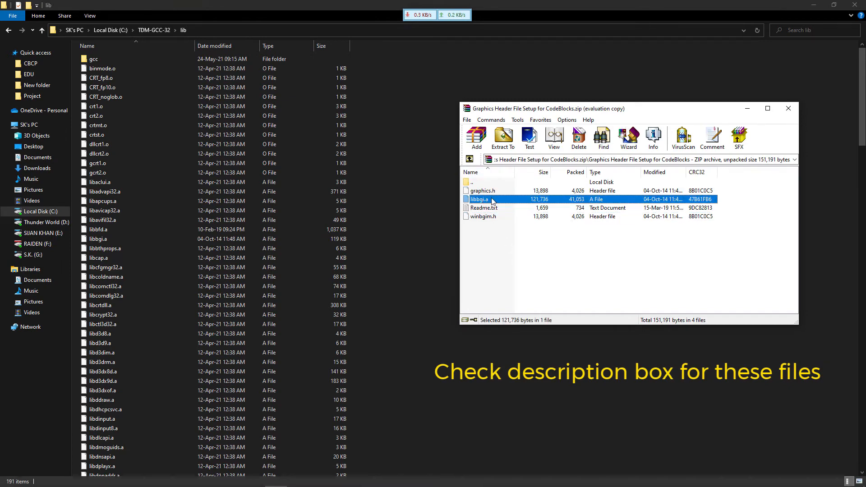
drag(485, 200, 288, 232)
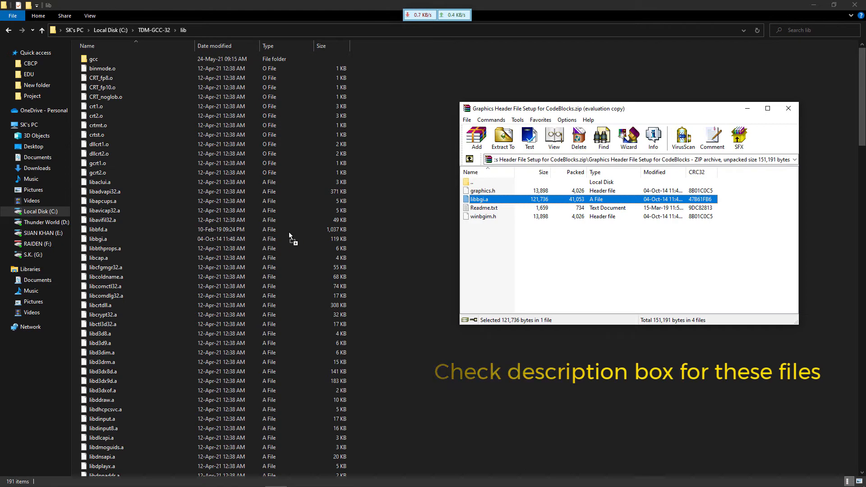
click(747, 109)
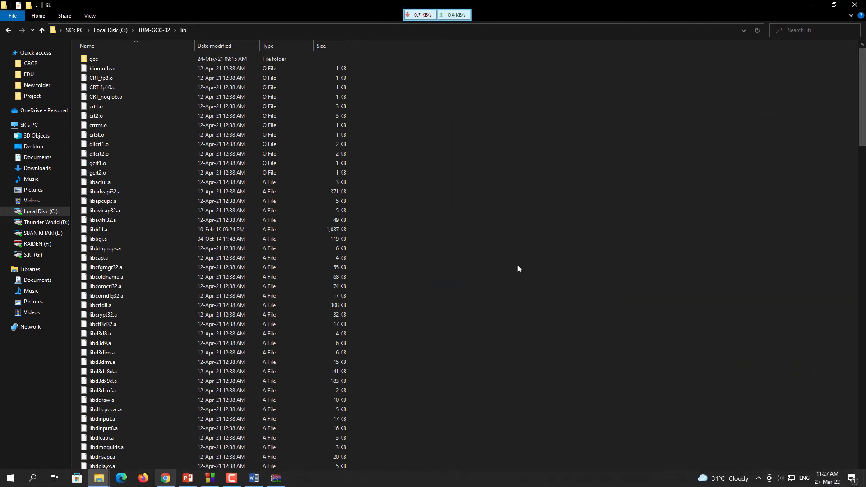
Step: Switch to Code::Blocks and set the GNU GCC Compiler's toolchain installation directory to C:\TDM-GCC-32 in the global compiler settings
click(208, 478)
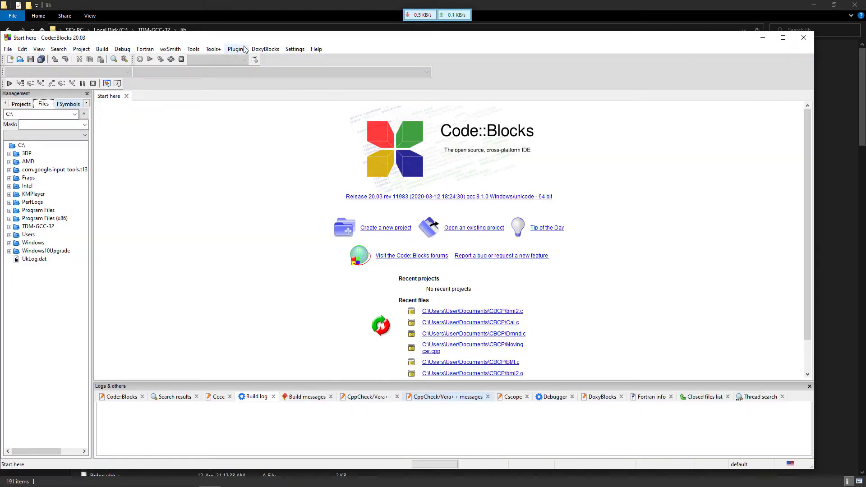
click(293, 49)
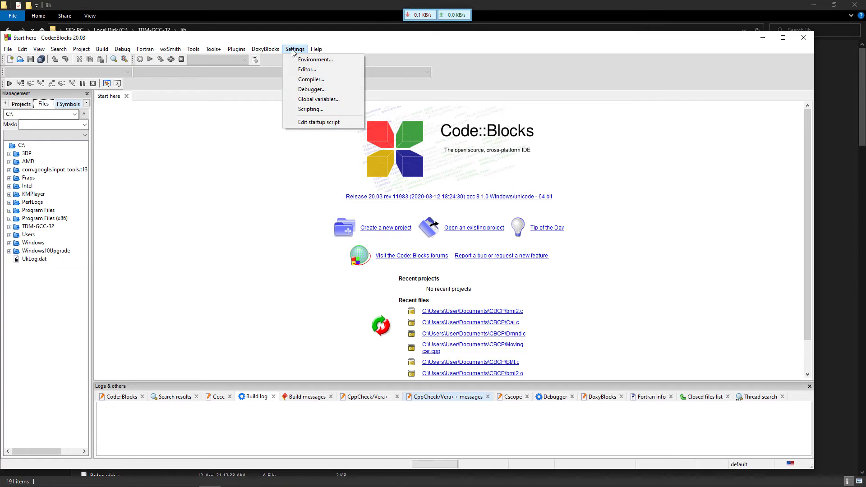
click(317, 79)
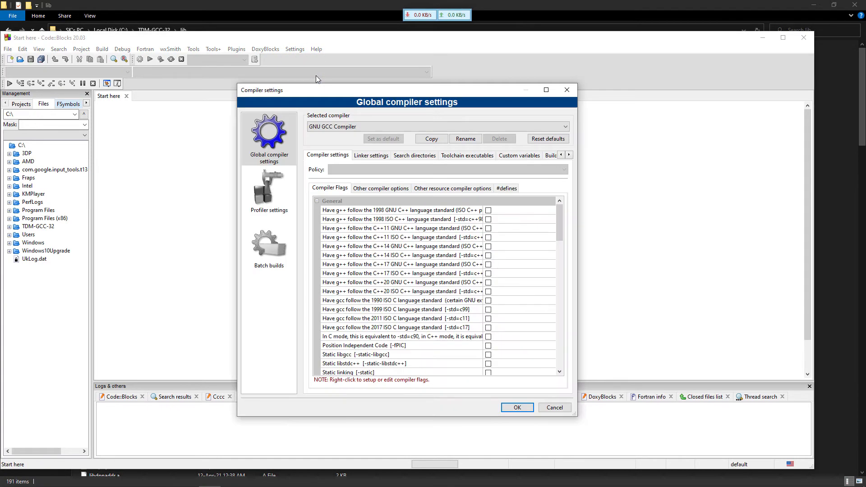
click(463, 156)
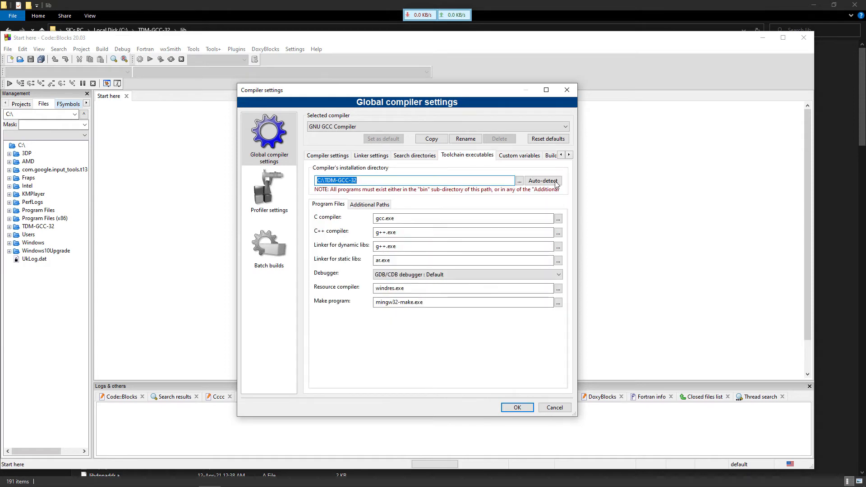
click(519, 182)
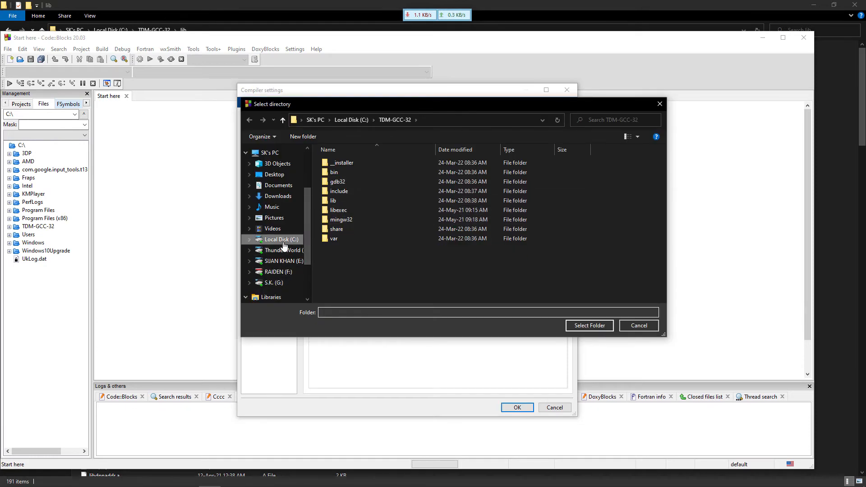
click(280, 240)
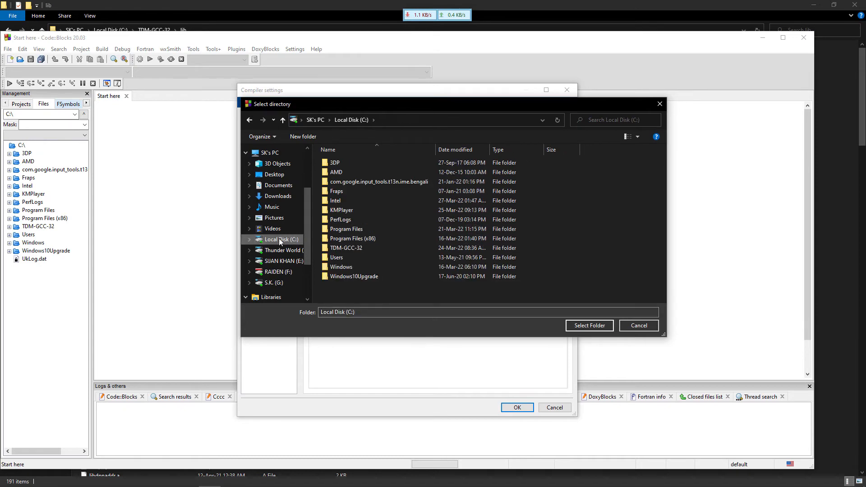
click(372, 247)
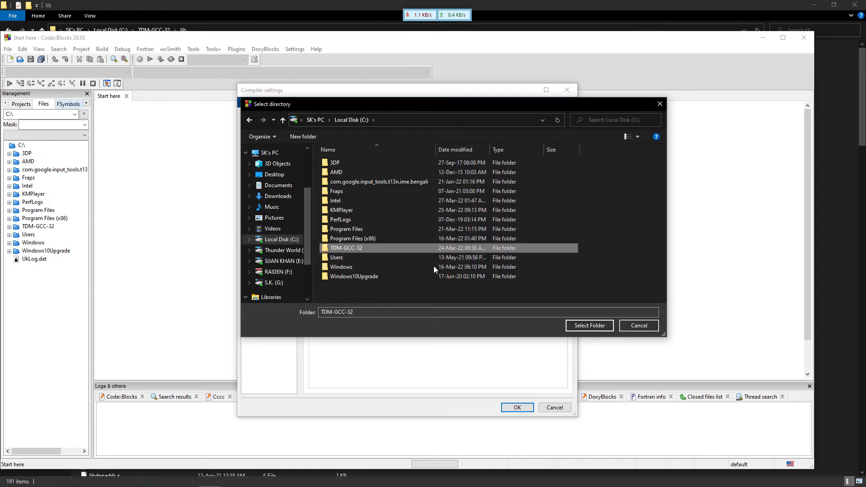
click(586, 325)
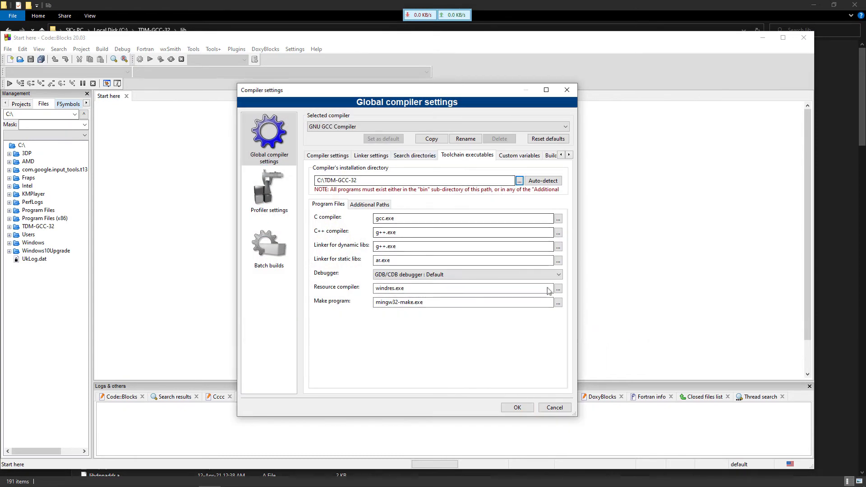
Step: Check the other linker options -lbgi -lgdi32 -lcomdlg32 -luuid -loleaut32 -lole32 and accept the compiler settings
click(365, 156)
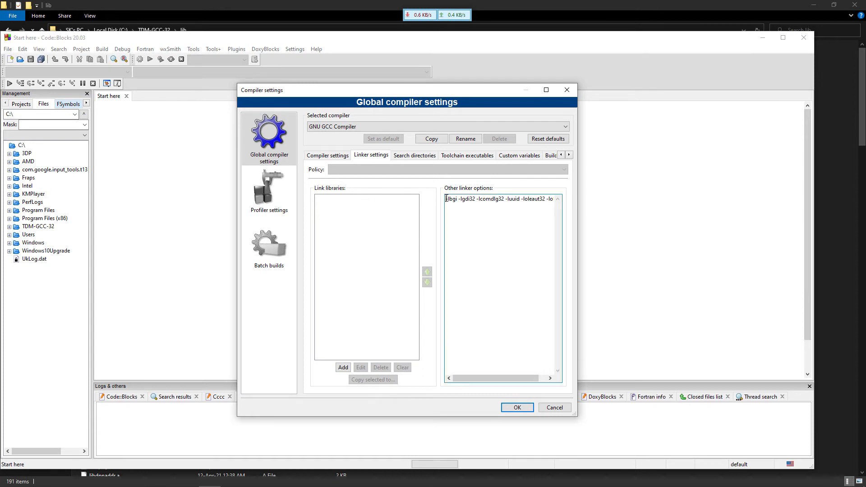
drag(447, 200, 492, 256)
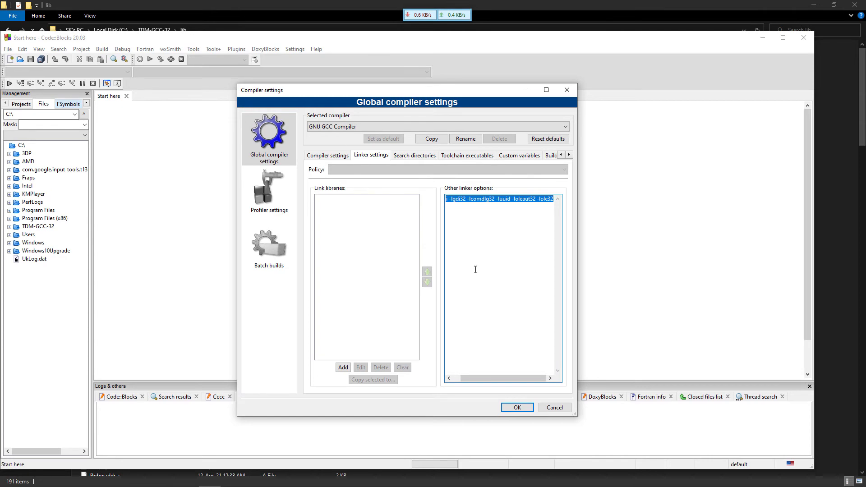
key(Home)
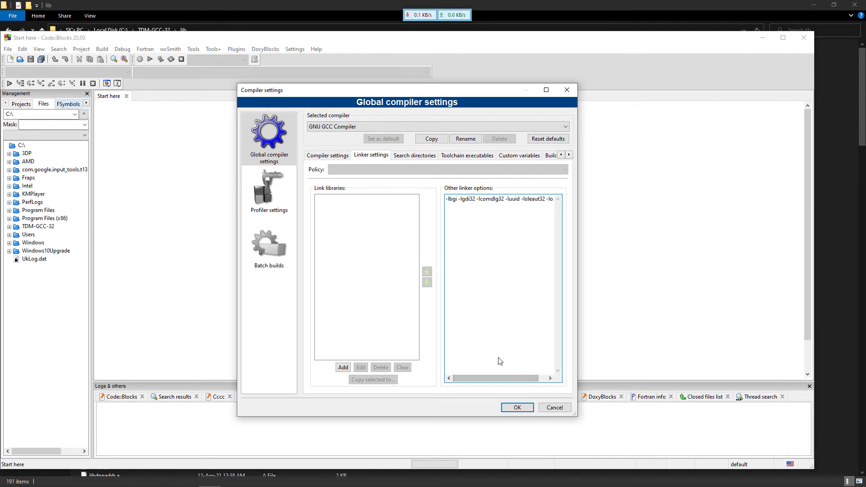
click(517, 408)
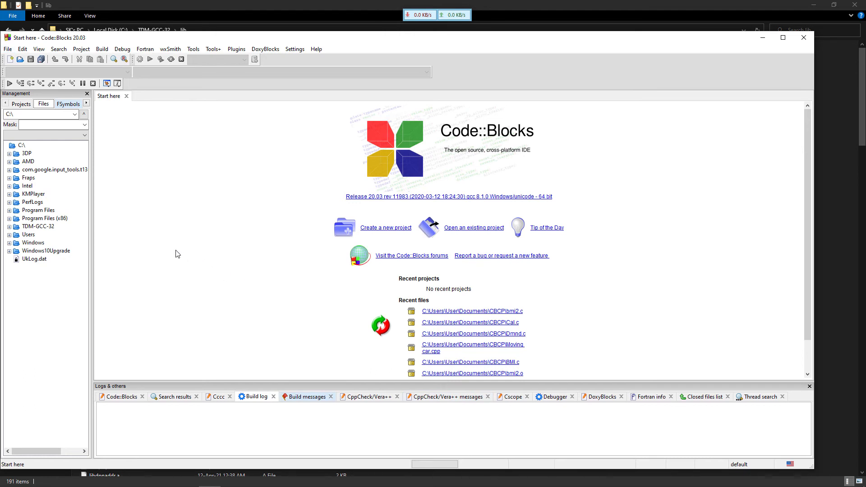
Step: Create a new empty file and open Moving car.cpp from the CBCP folder
key(ctrl+shift+n)
click(8, 48)
click(23, 72)
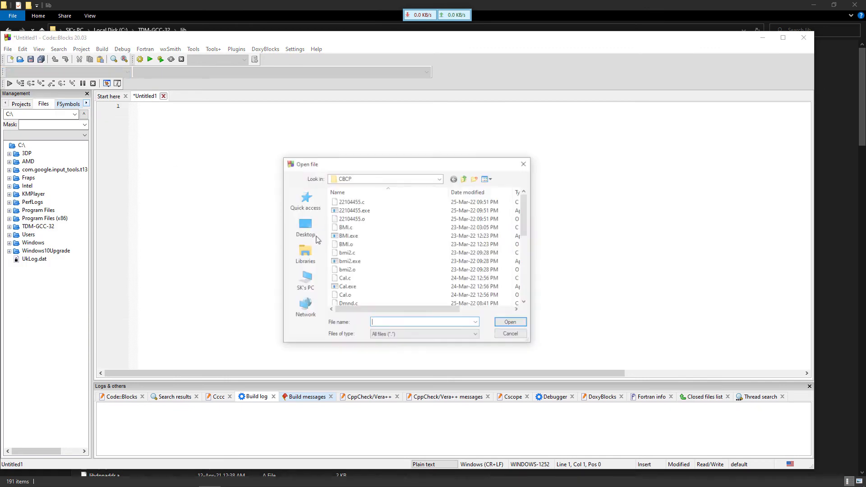
scroll(365, 266, down, 5)
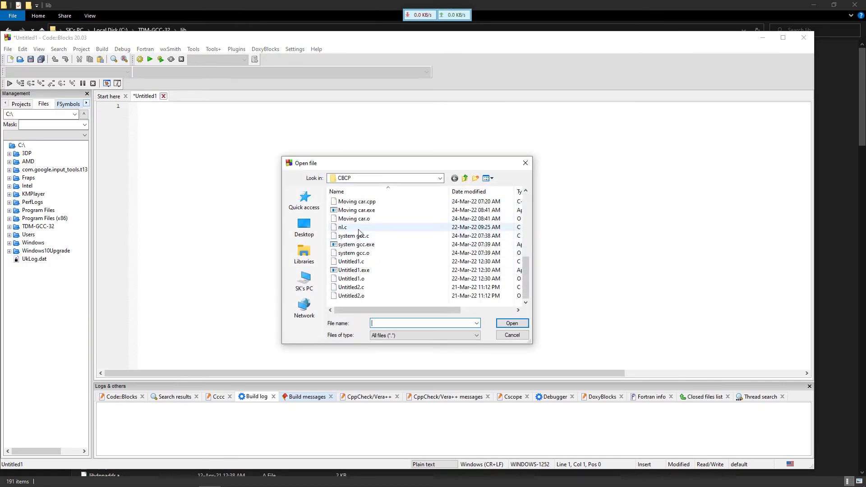
click(366, 202)
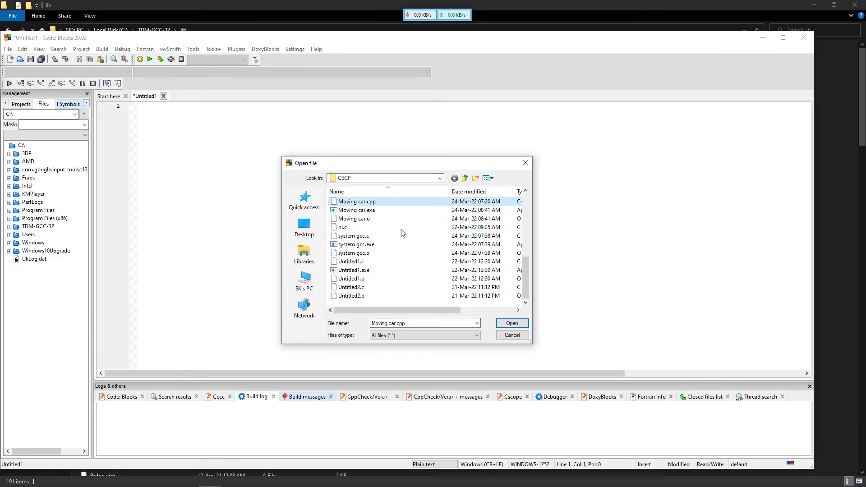
click(509, 323)
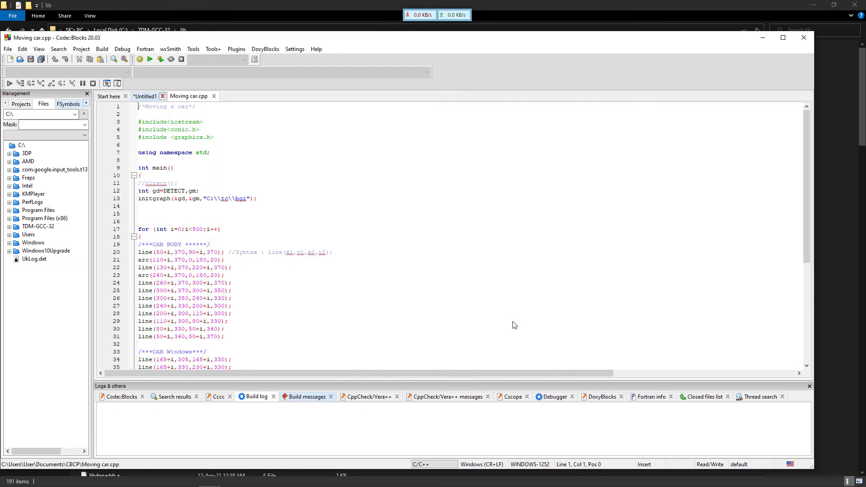
Step: Build and run Moving car.cpp, look through its code, and close the program once the car animation has played
click(161, 60)
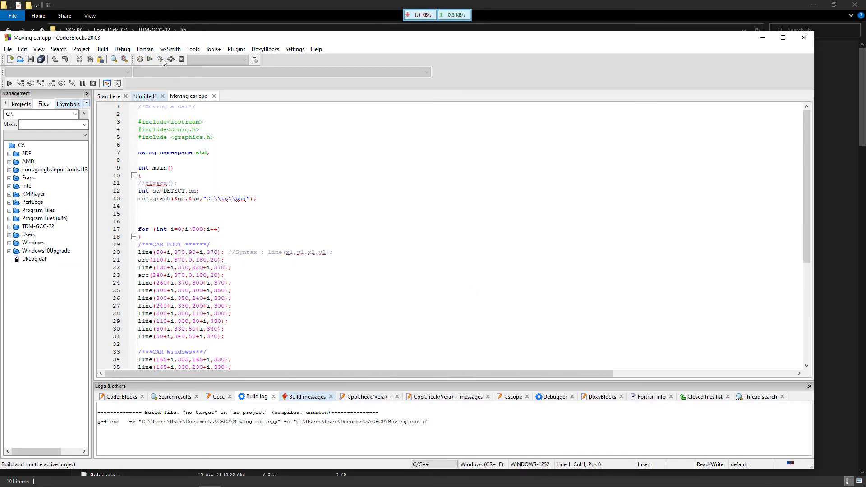
scroll(239, 277, down, 7)
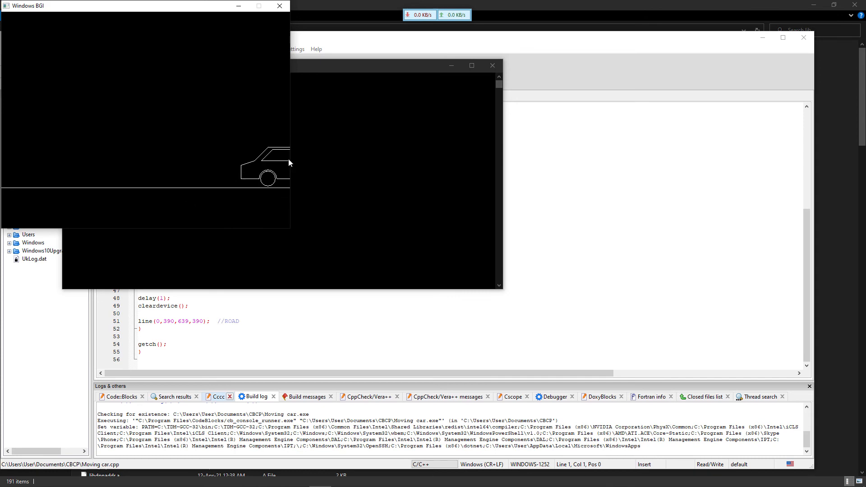
key(Return)
key(Return)
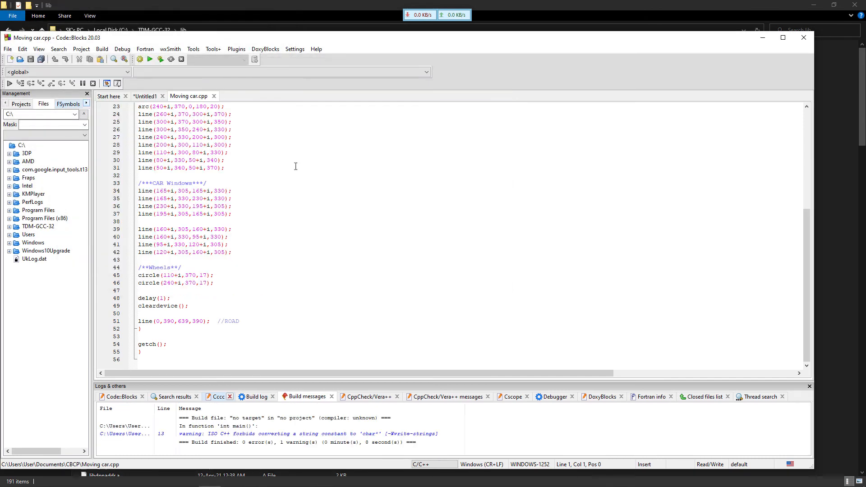